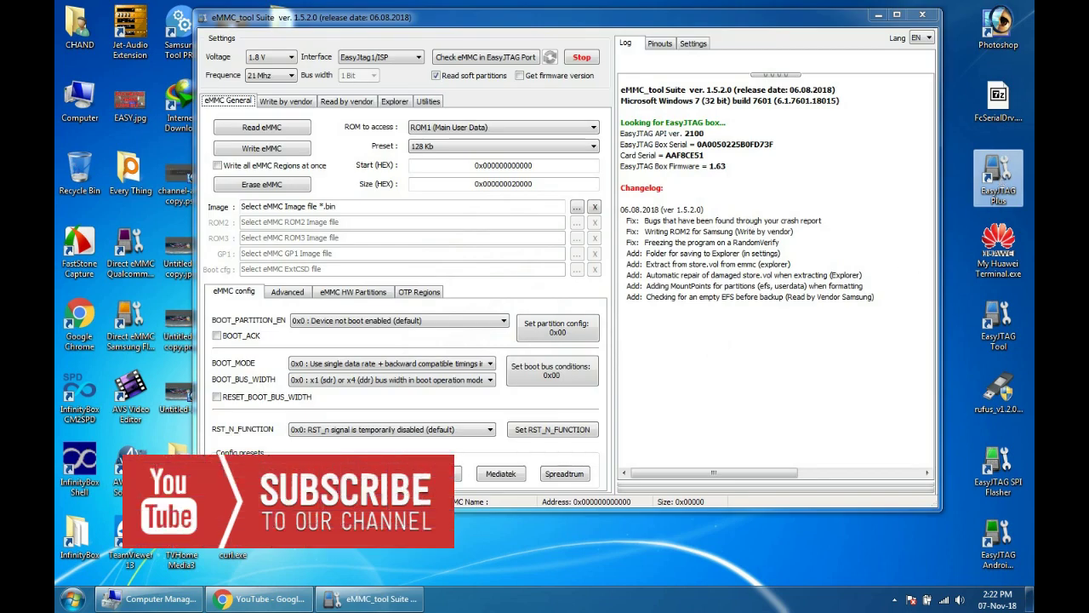
Check the eMMC in the EasyJTAG port with a cleared log and display its eMMC config settings.
right_click(748, 222)
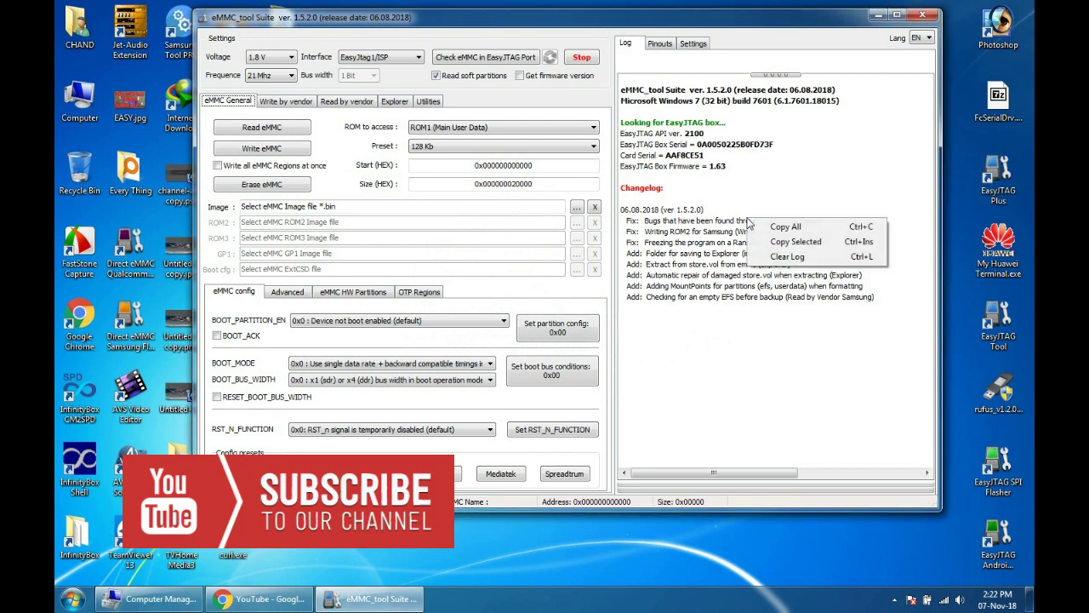
click(781, 257)
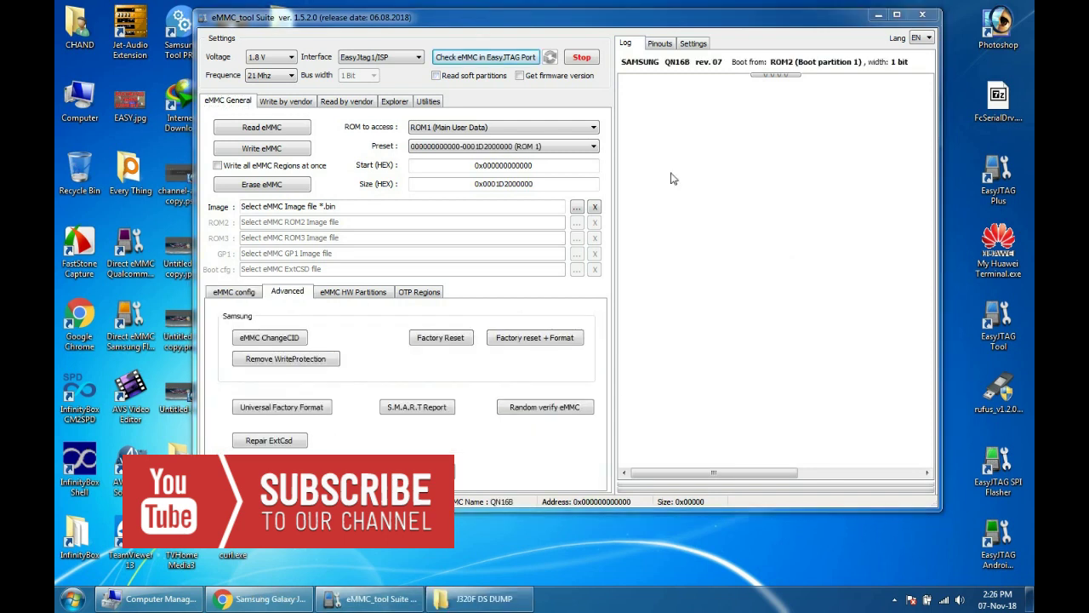
click(479, 62)
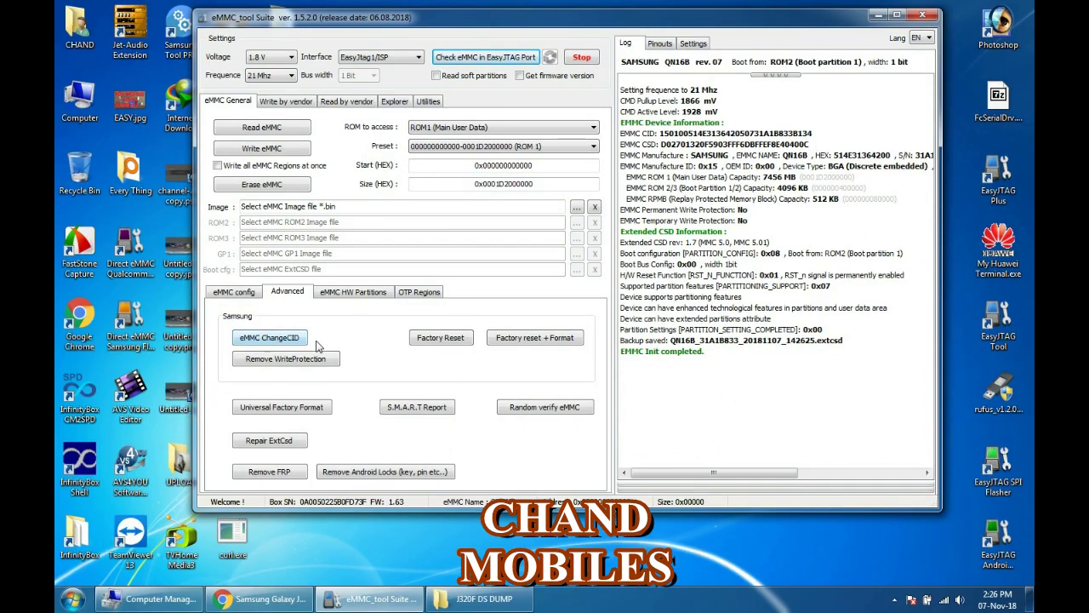
click(228, 298)
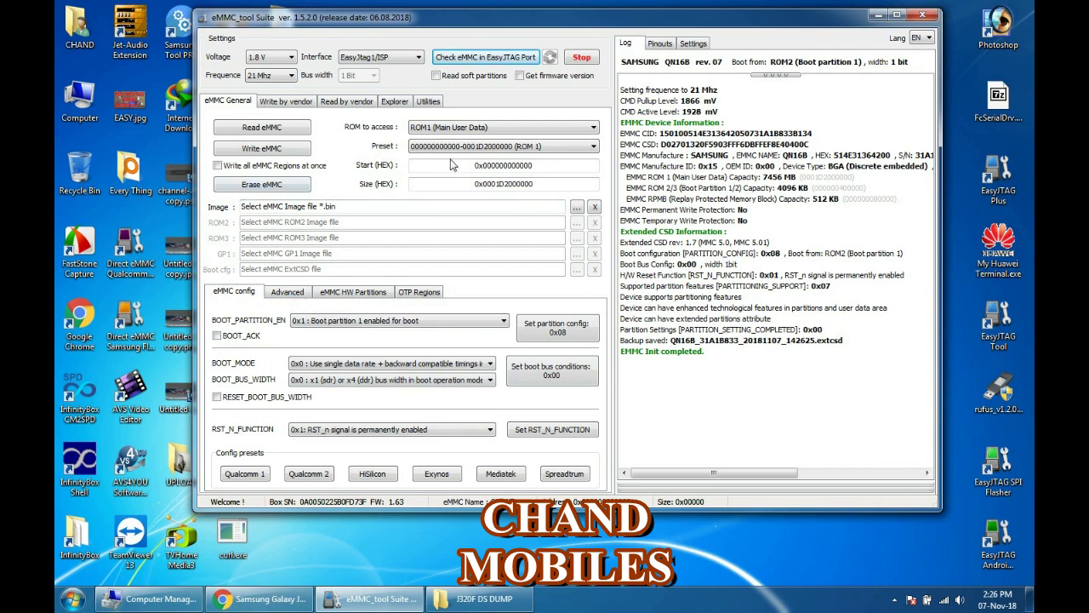
Minimize the eMMC tool and close the open J320F DS DUMP folder window.
click(366, 600)
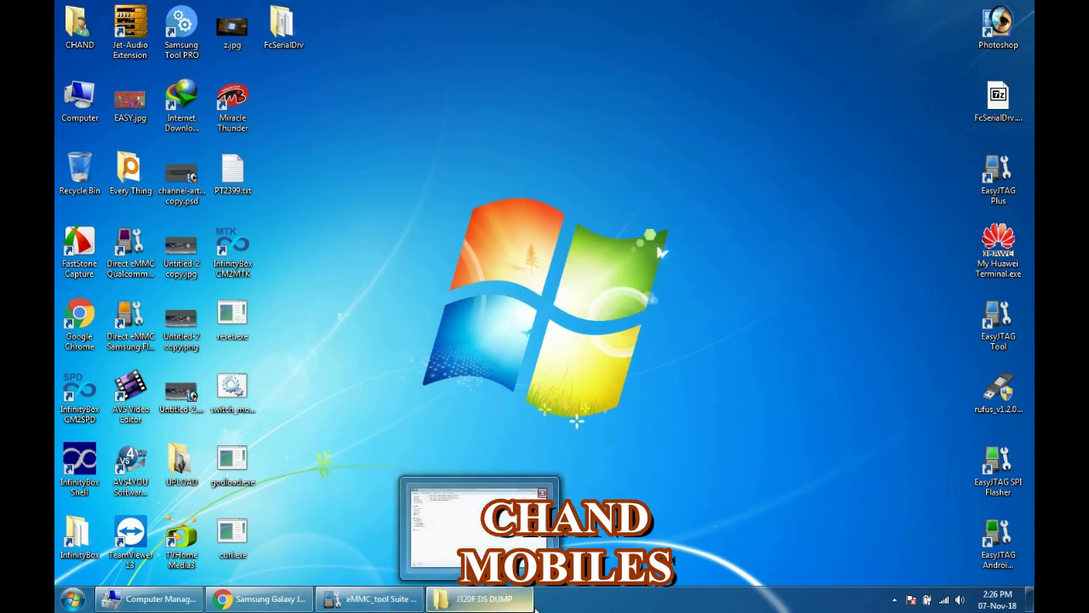
right_click(533, 606)
click(443, 562)
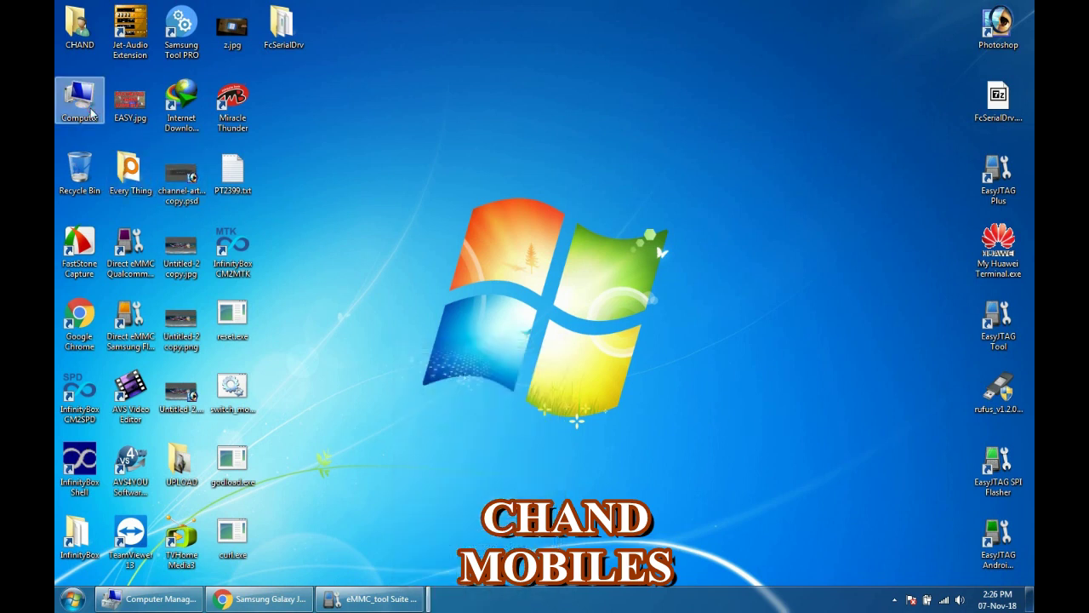
Browse in Computer to the dump folder under FIRMWARE (F:), FLASH FILES, ANDROID ROMS, SAMSUNG.
double_click(79, 100)
double_click(687, 151)
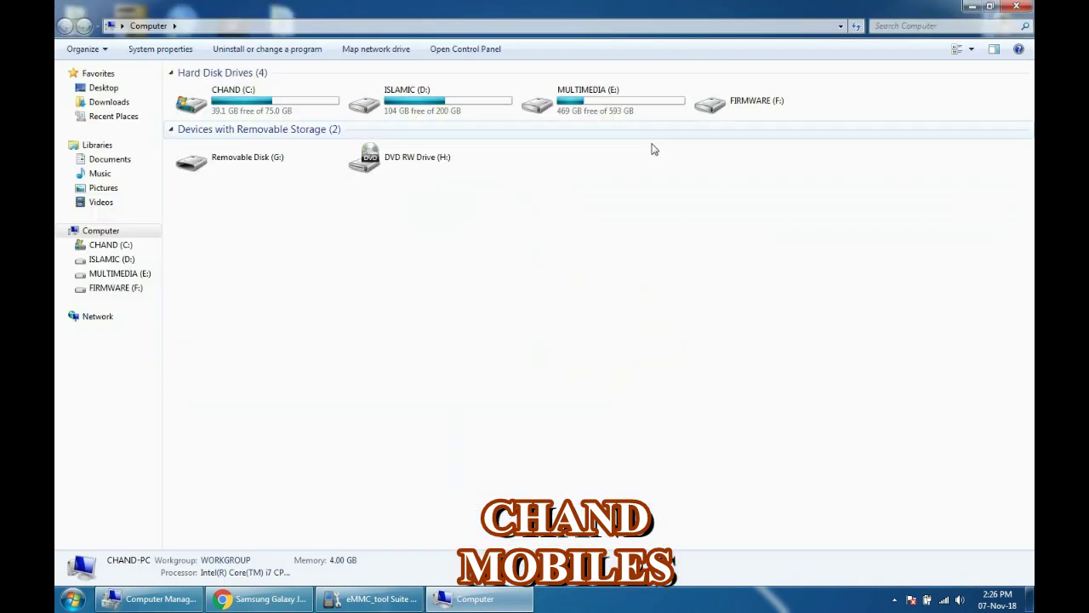
click(737, 105)
click(750, 236)
right_click(631, 277)
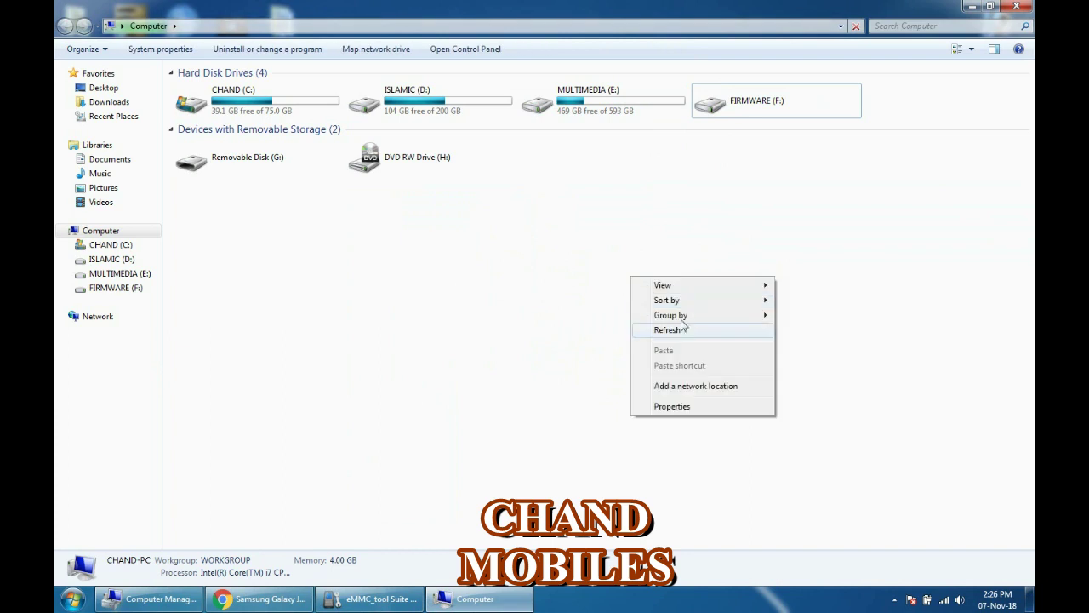
click(683, 328)
double_click(753, 108)
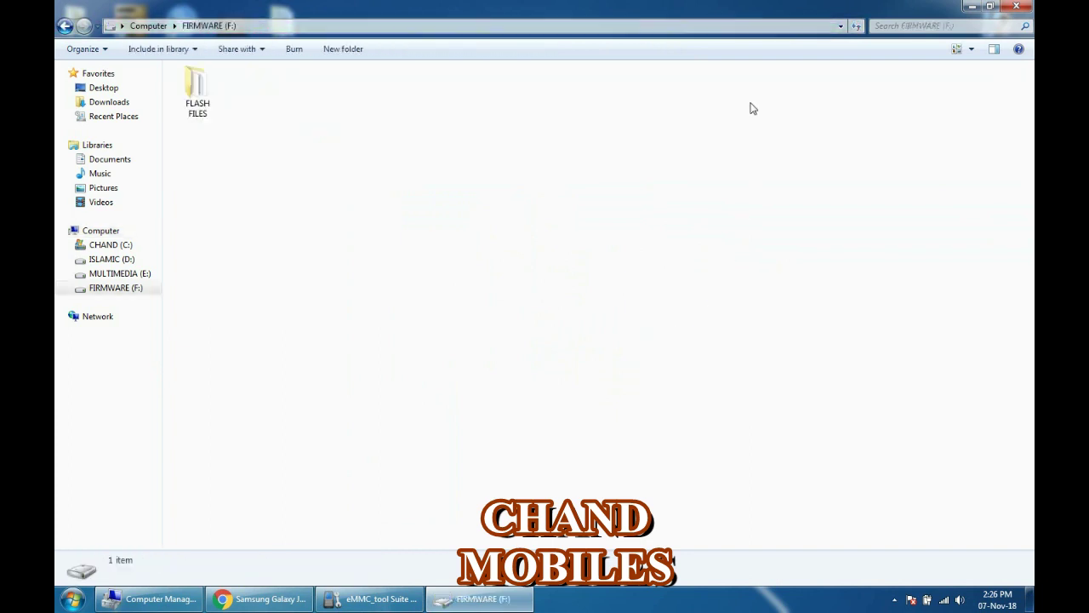
double_click(207, 98)
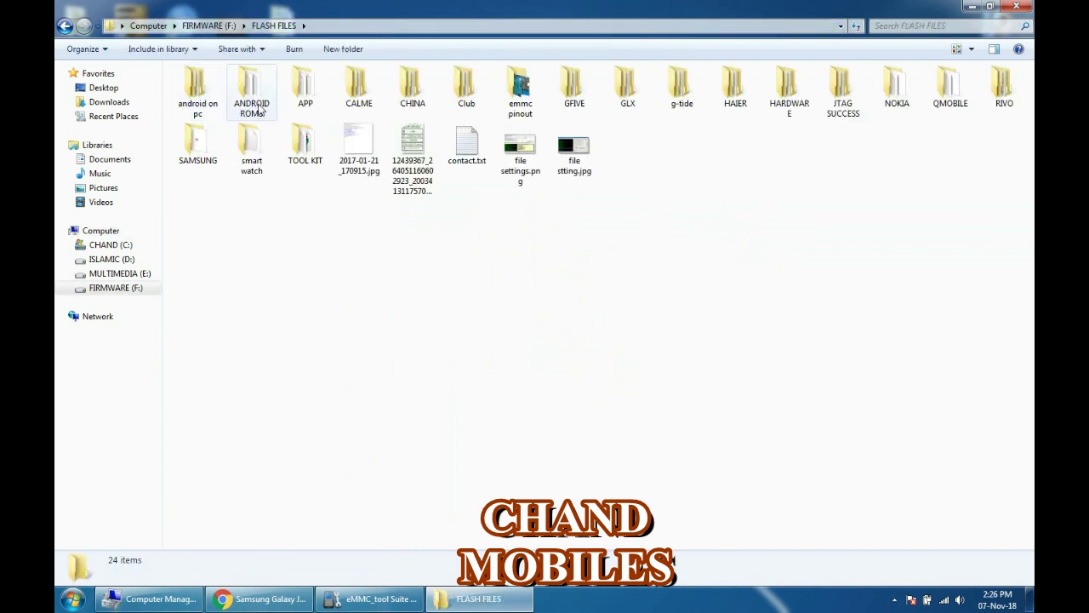
double_click(260, 108)
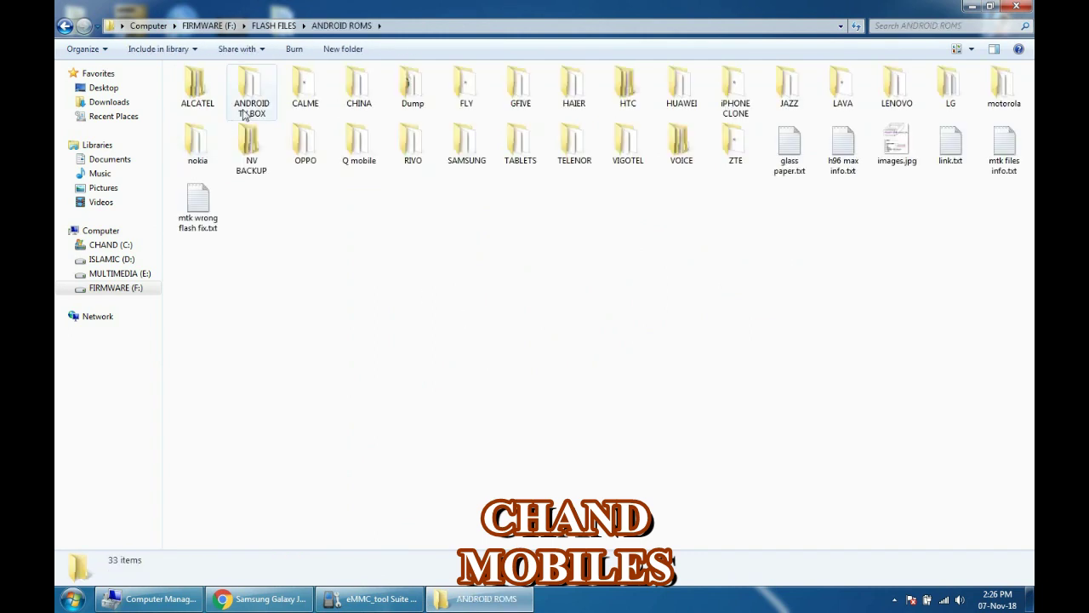
double_click(466, 146)
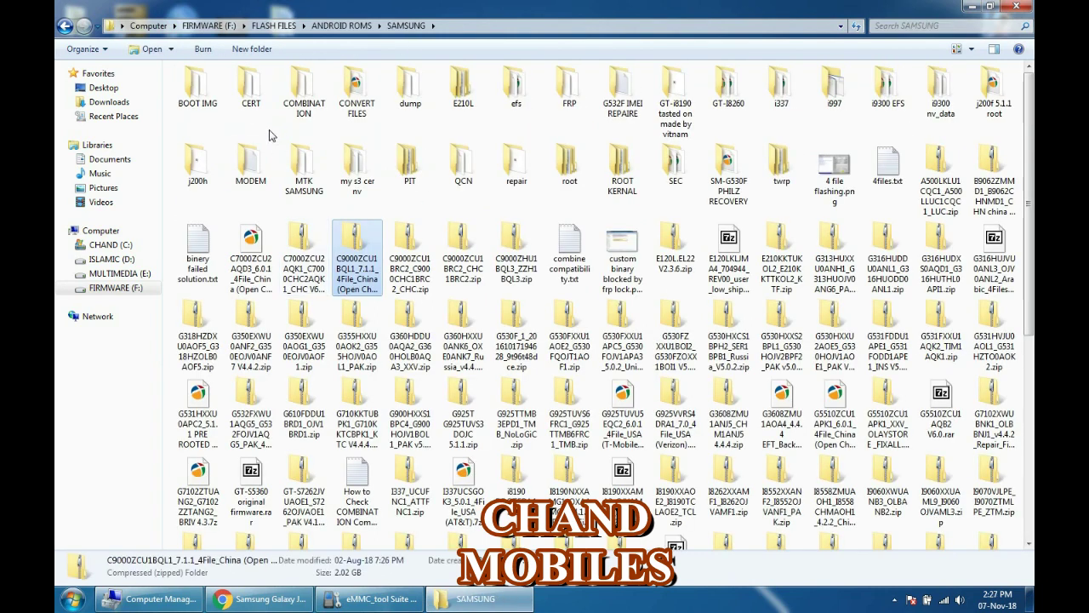
double_click(409, 88)
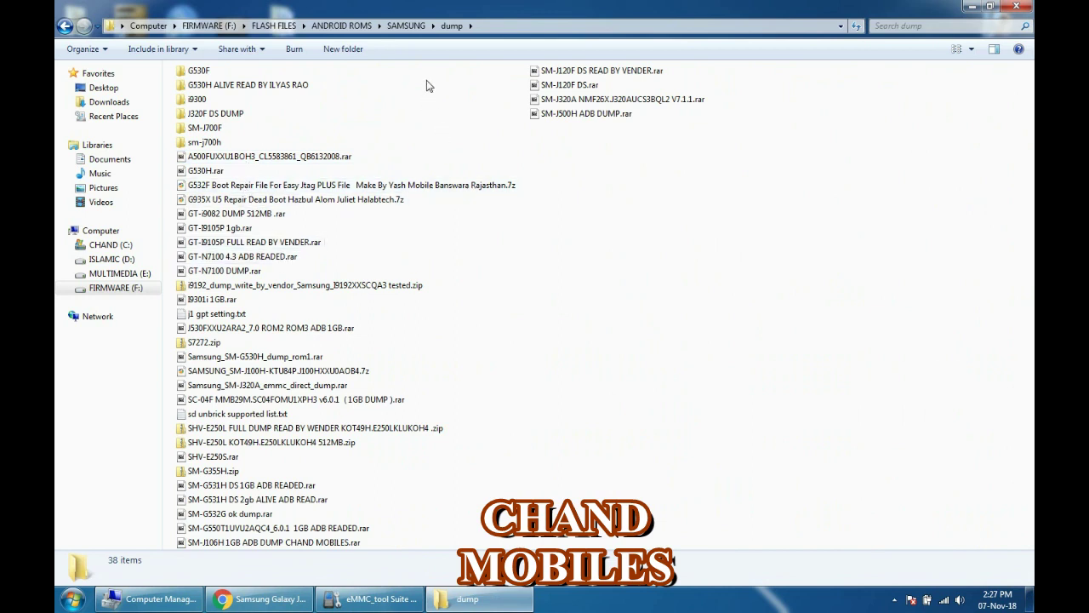
Copy the J320F DS DUMP folder to the desktop and place the copy in an empty area.
click(216, 118)
right_click(216, 118)
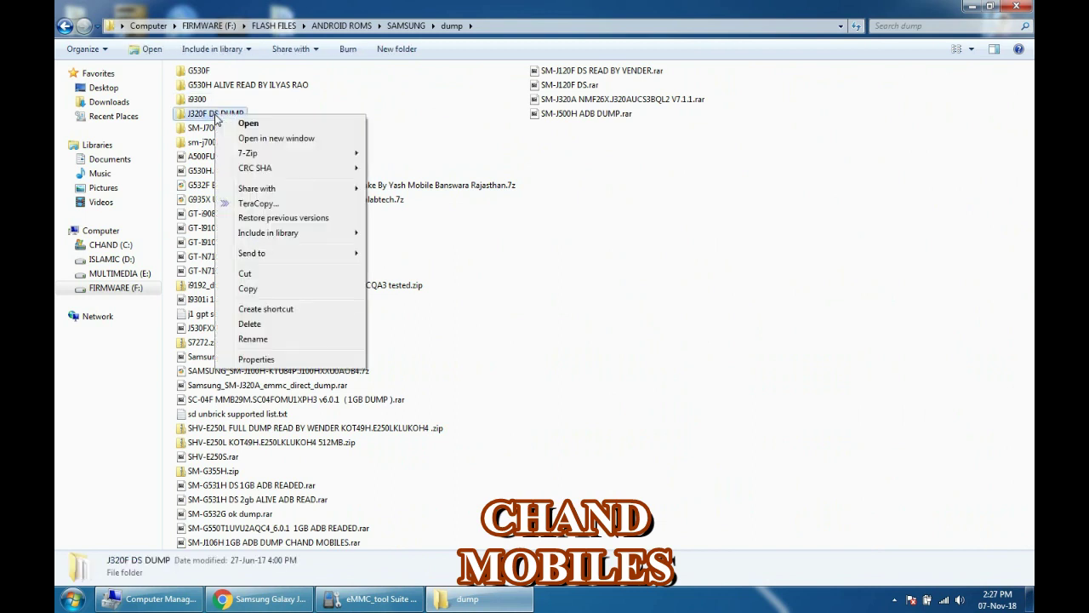
click(294, 289)
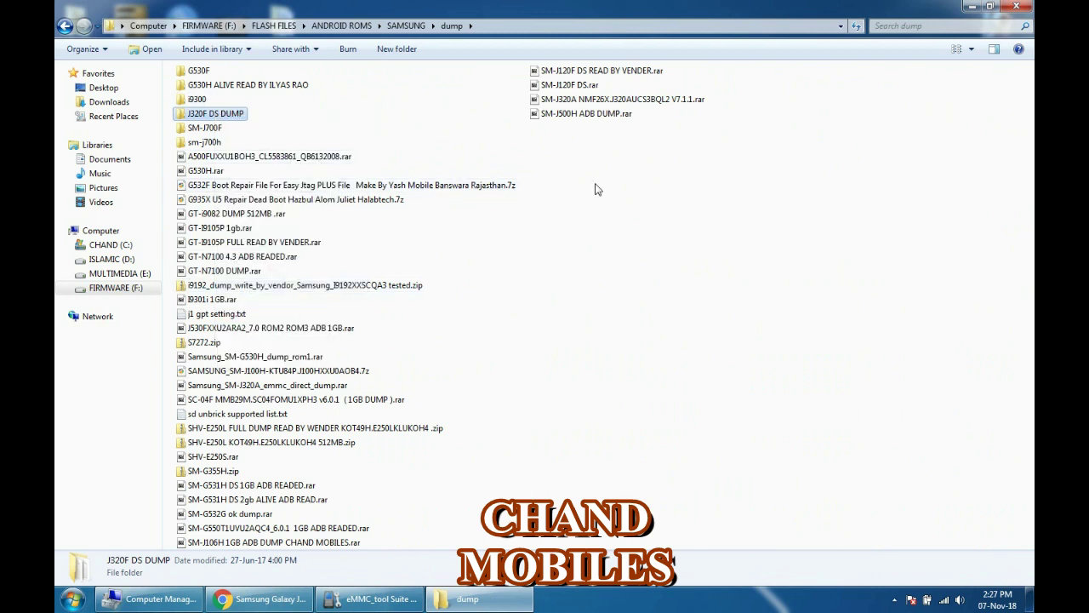
click(971, 7)
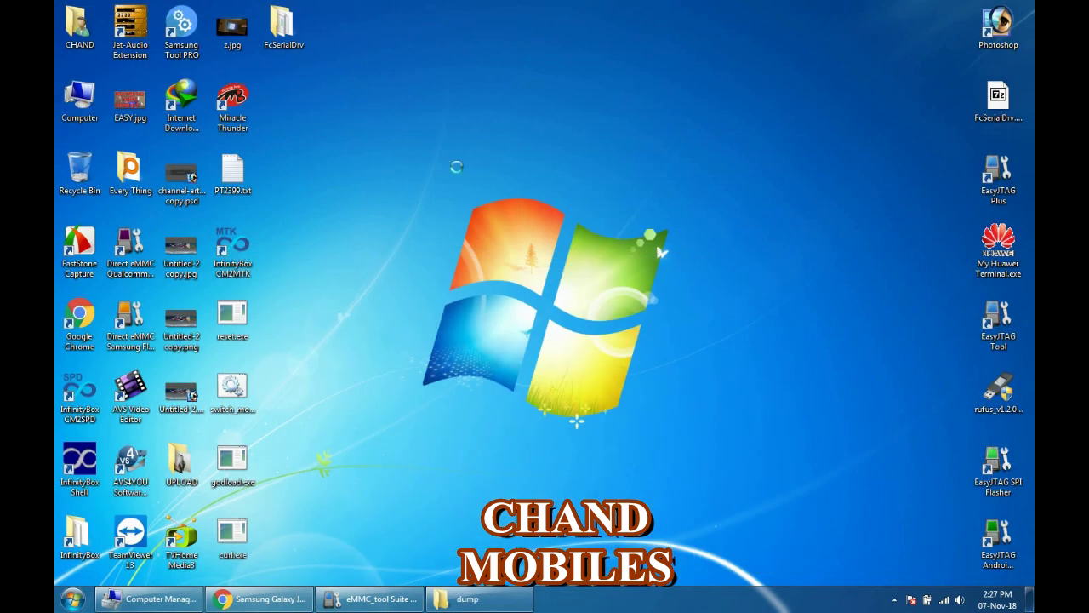
right_click(488, 223)
click(497, 227)
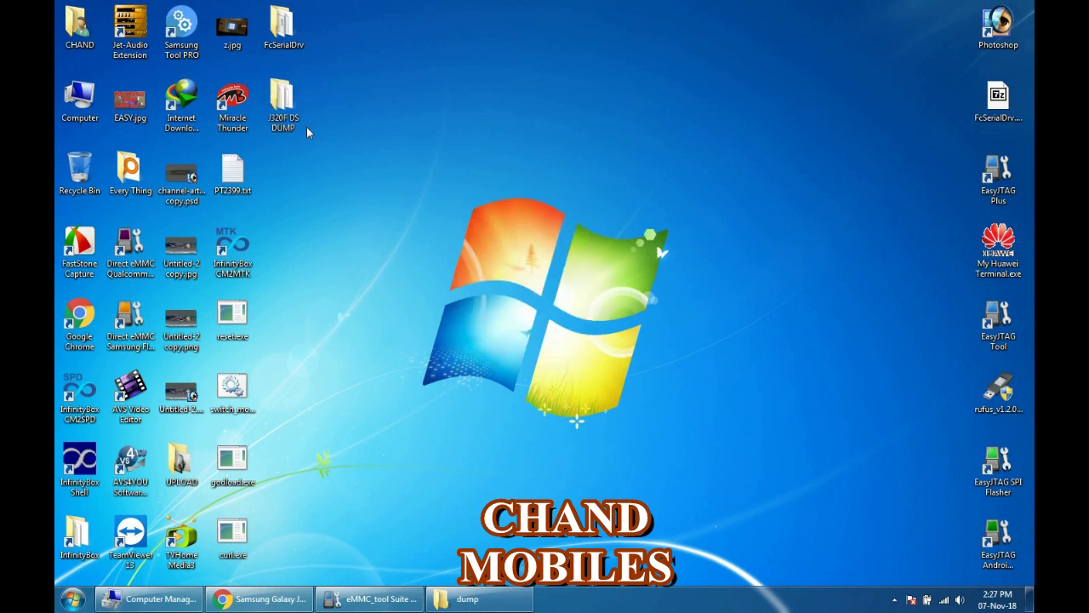
drag(283, 101, 640, 143)
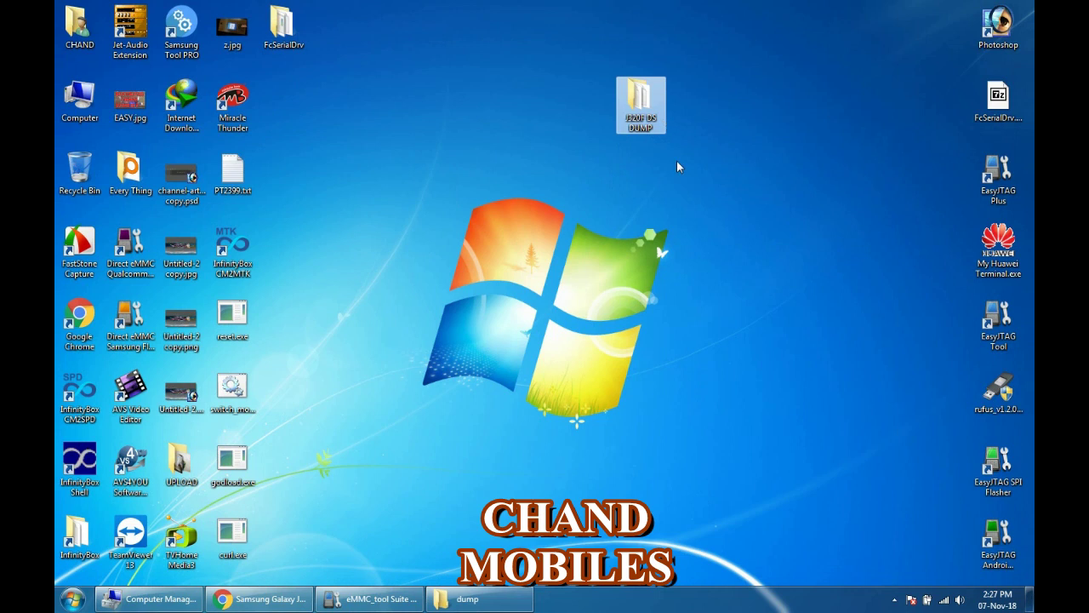
Examine the dump files in the desktop's J320F DS DUMP folder in List view and close the folder.
double_click(645, 116)
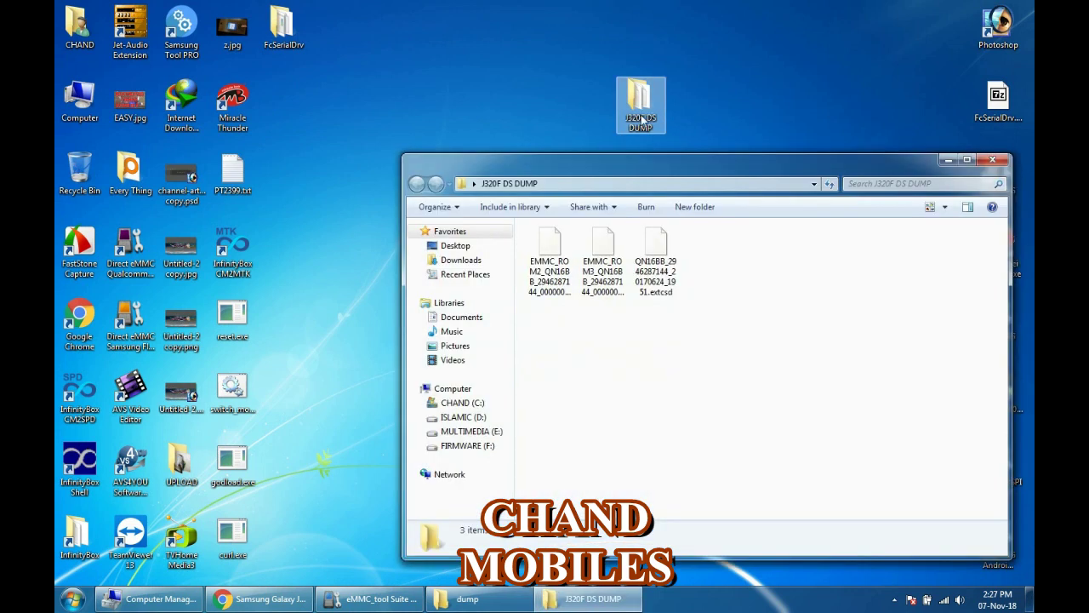
click(945, 207)
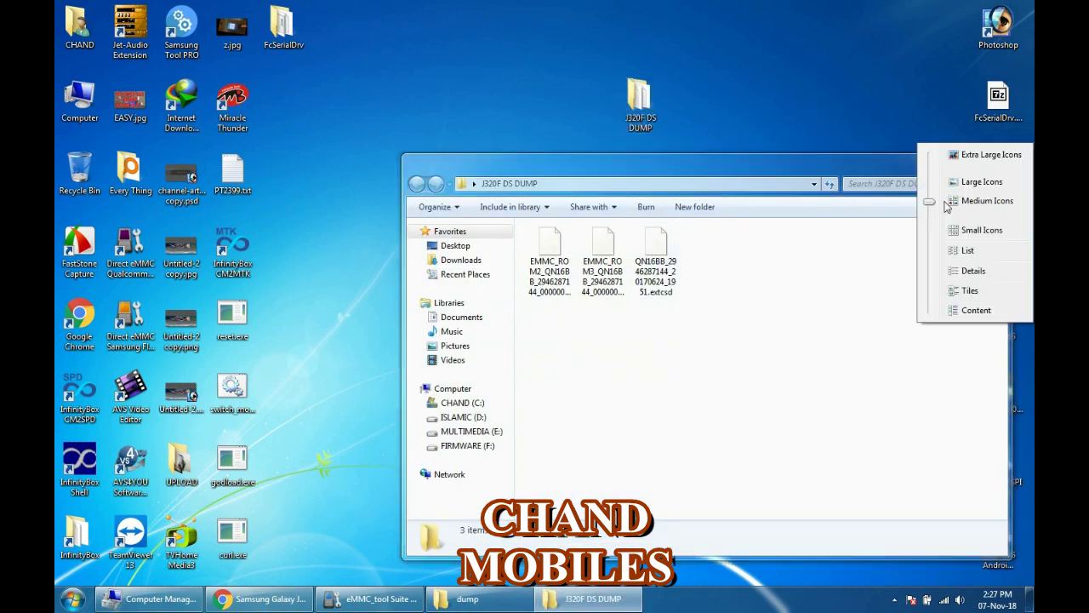
click(972, 248)
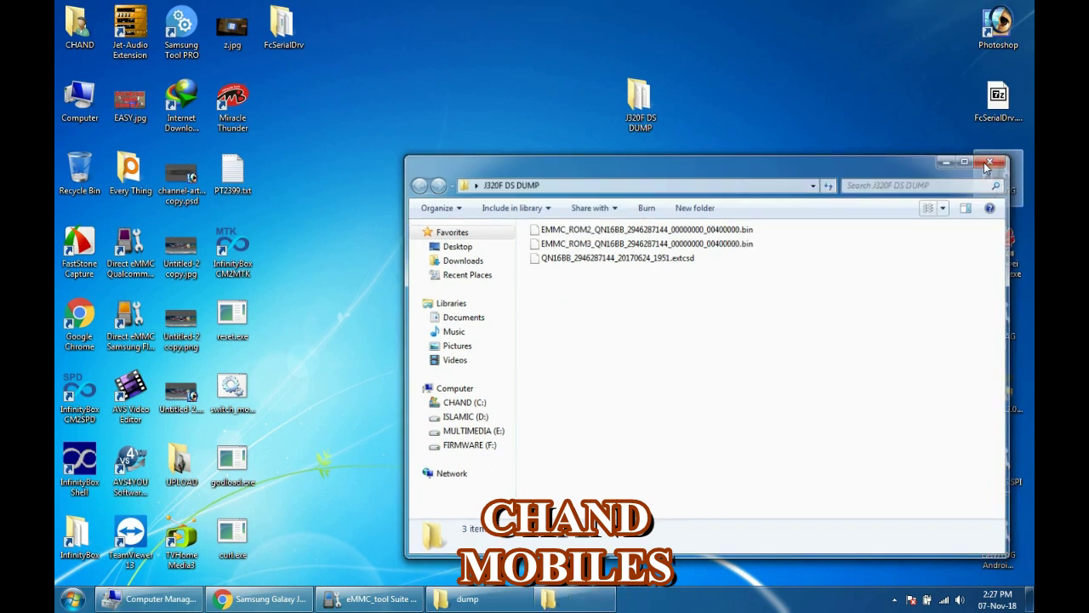
click(987, 161)
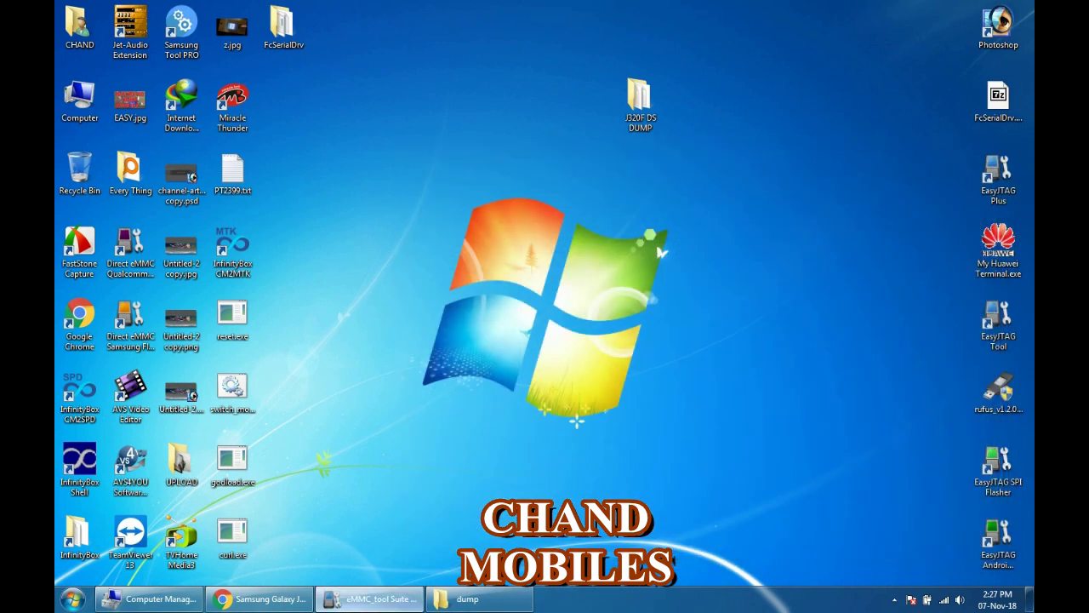
Switch to eMMC_tool Suite and run the advanced Samsung Factory reset + Format on the eMMC, confirming the operation.
click(374, 598)
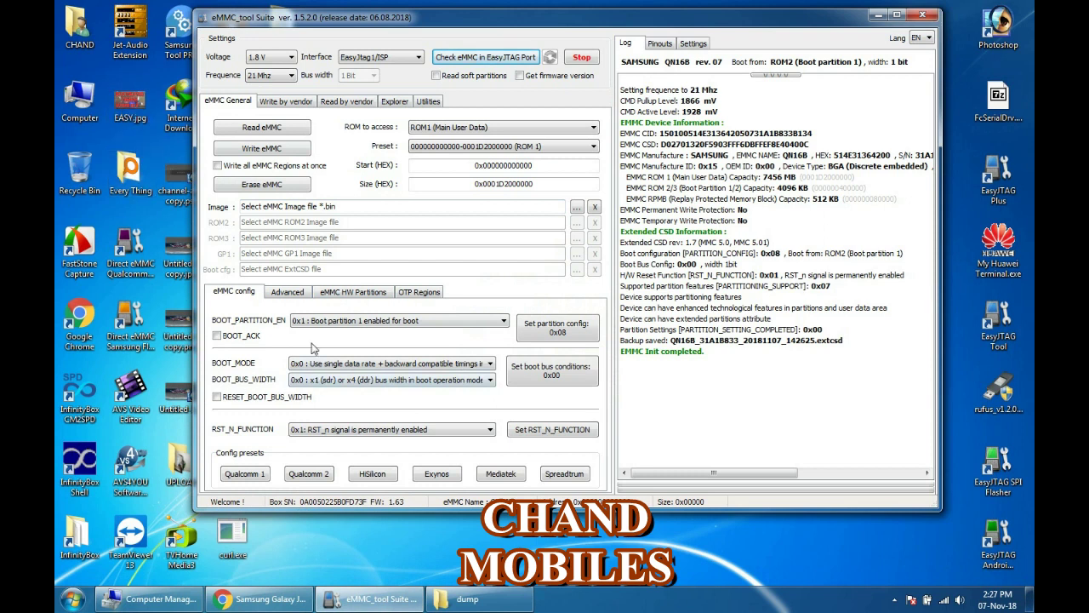
click(287, 293)
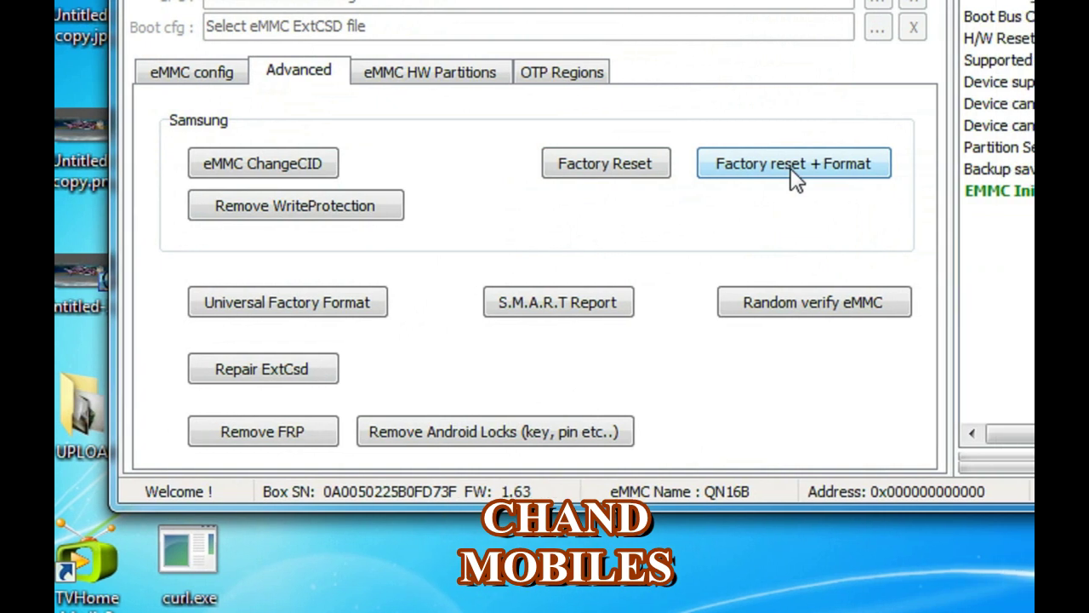
click(916, 167)
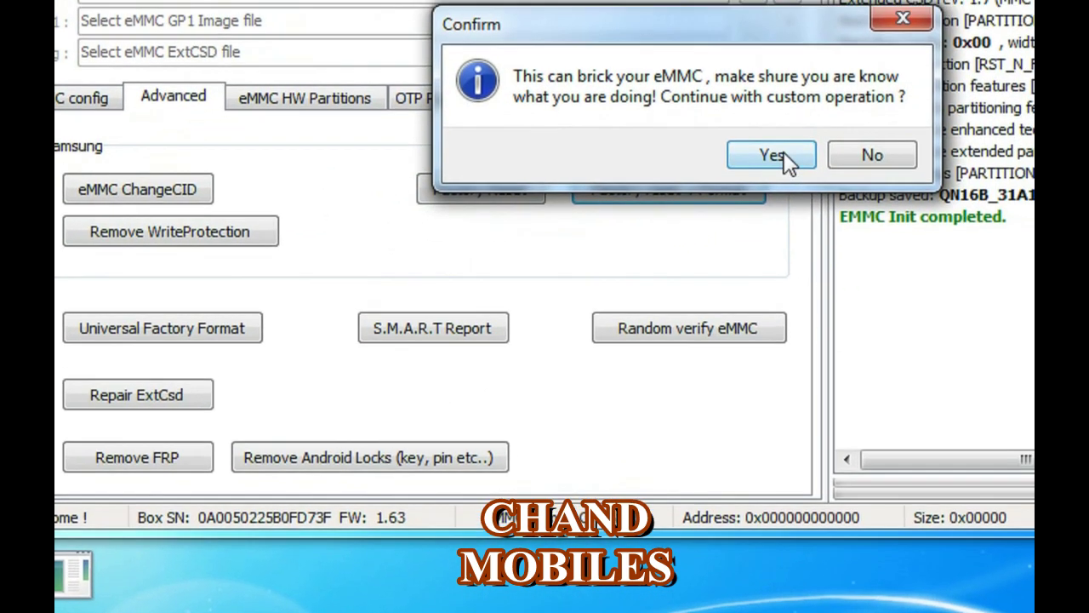
click(790, 159)
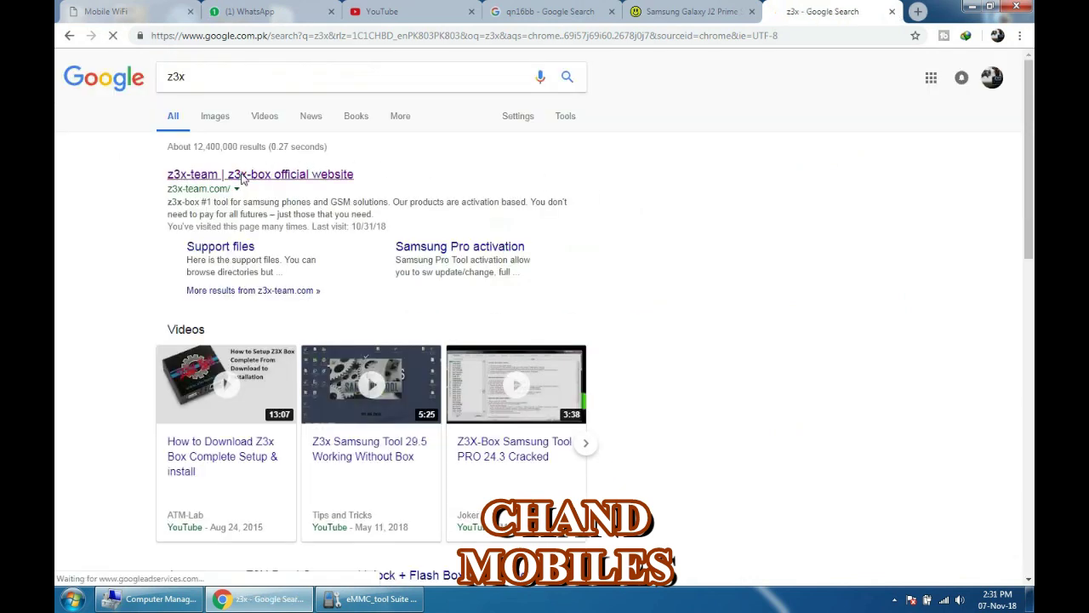
Open the z3x-team official website from the Google results in Chrome and load its Downloads page, reloading it once.
click(242, 175)
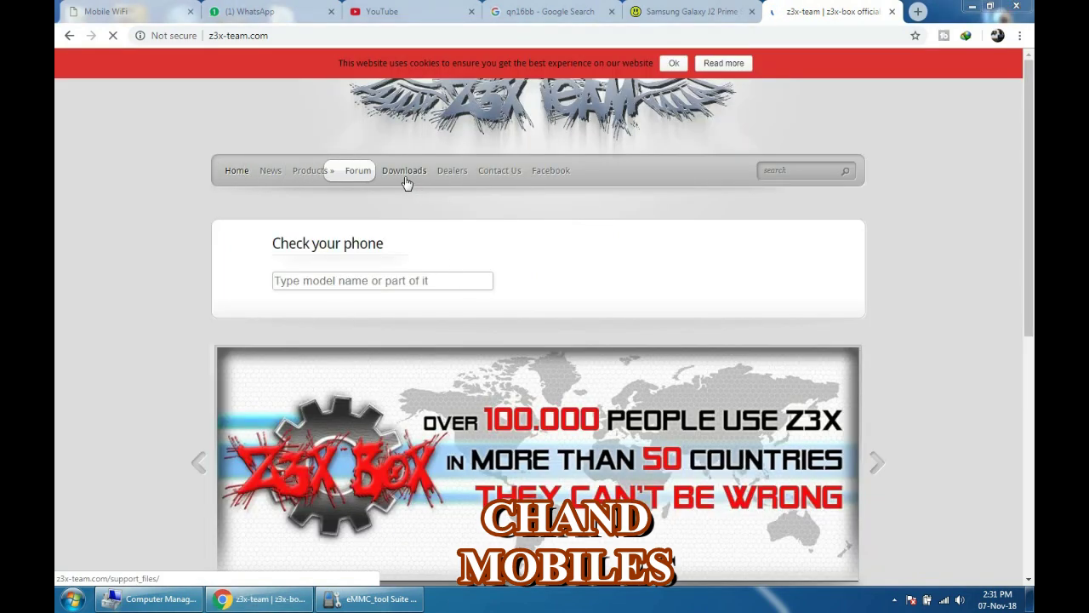
click(408, 176)
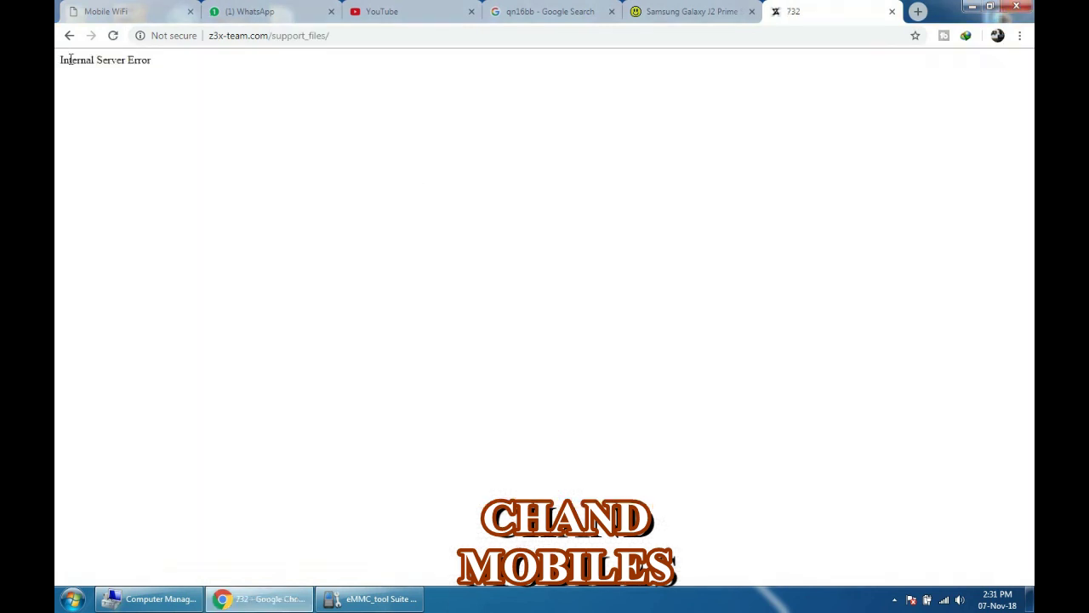
click(113, 36)
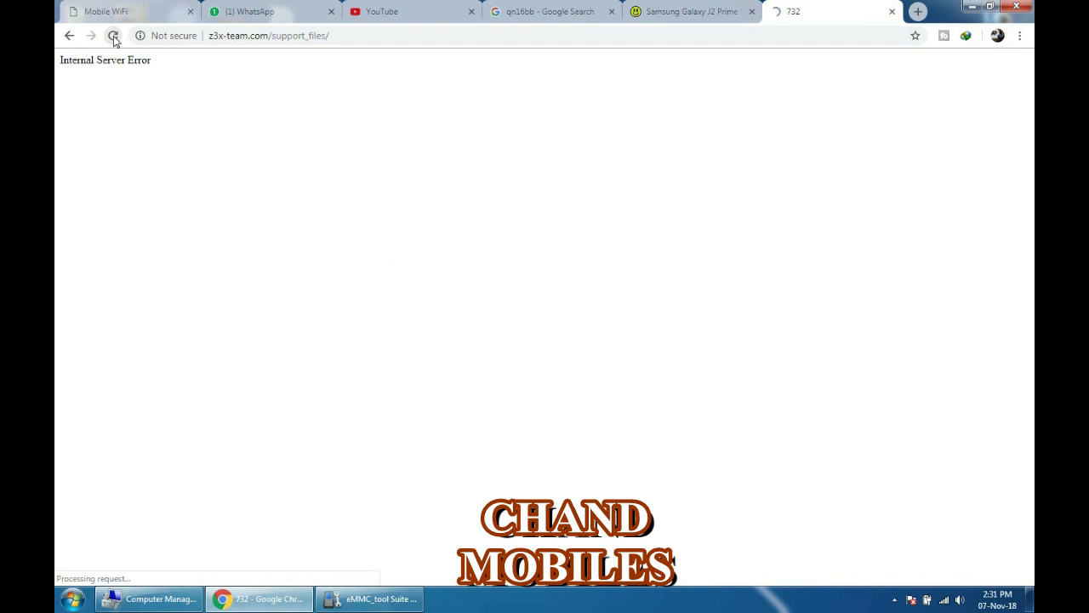